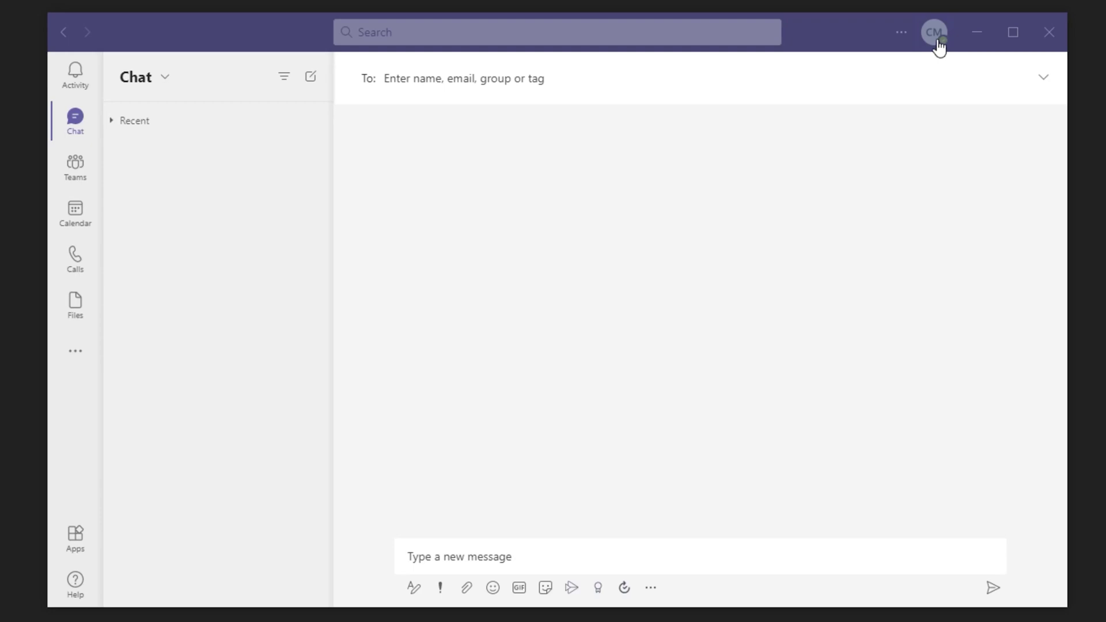
# Go from the profile avatar's Manage account into Teams Settings, then to Devices
pyautogui.click(935, 35)
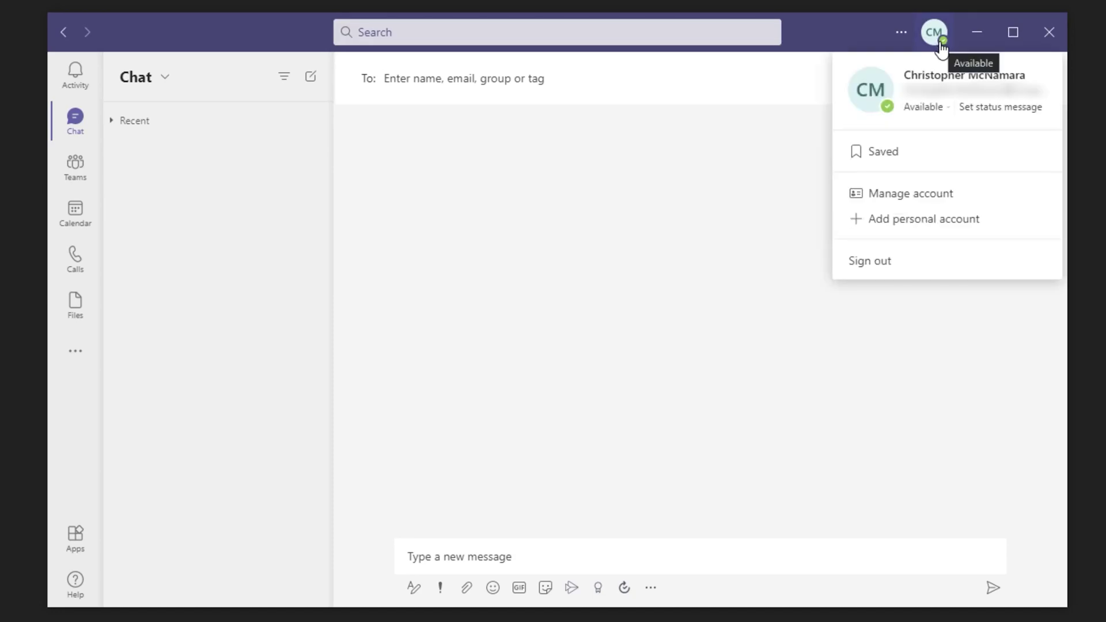
pyautogui.click(913, 194)
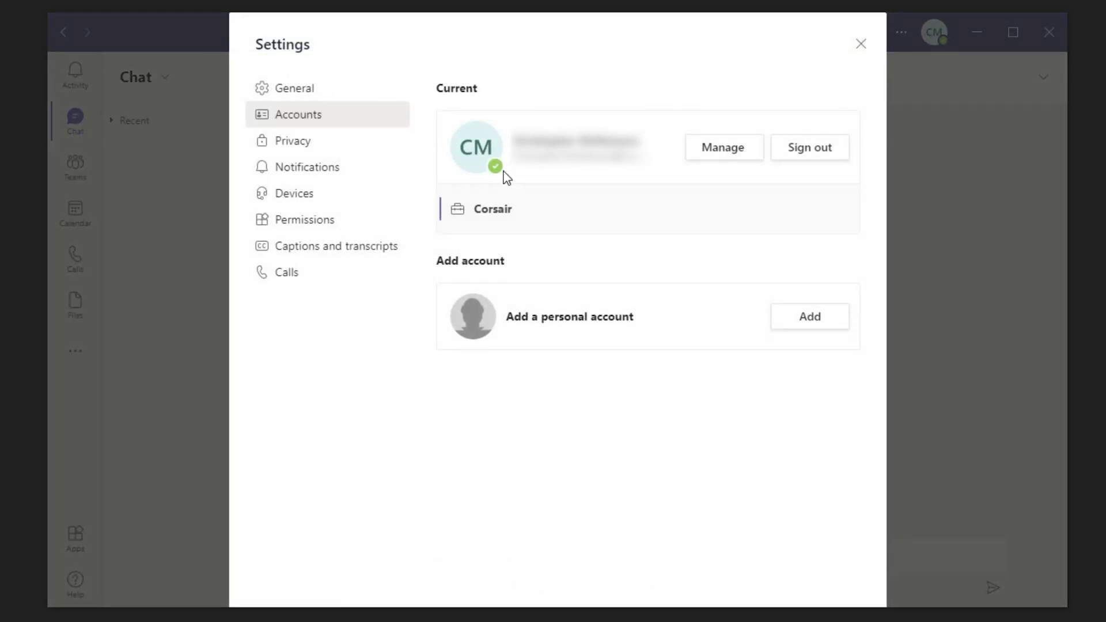
pyautogui.click(331, 201)
pyautogui.scroll(-3, 605, 266)
pyautogui.scroll(-3, 605, 266)
pyautogui.scroll(-1, 604, 266)
# Select Cam Link Pro HDMI-1 / Multiview from the Camera dropdown
pyautogui.click(618, 398)
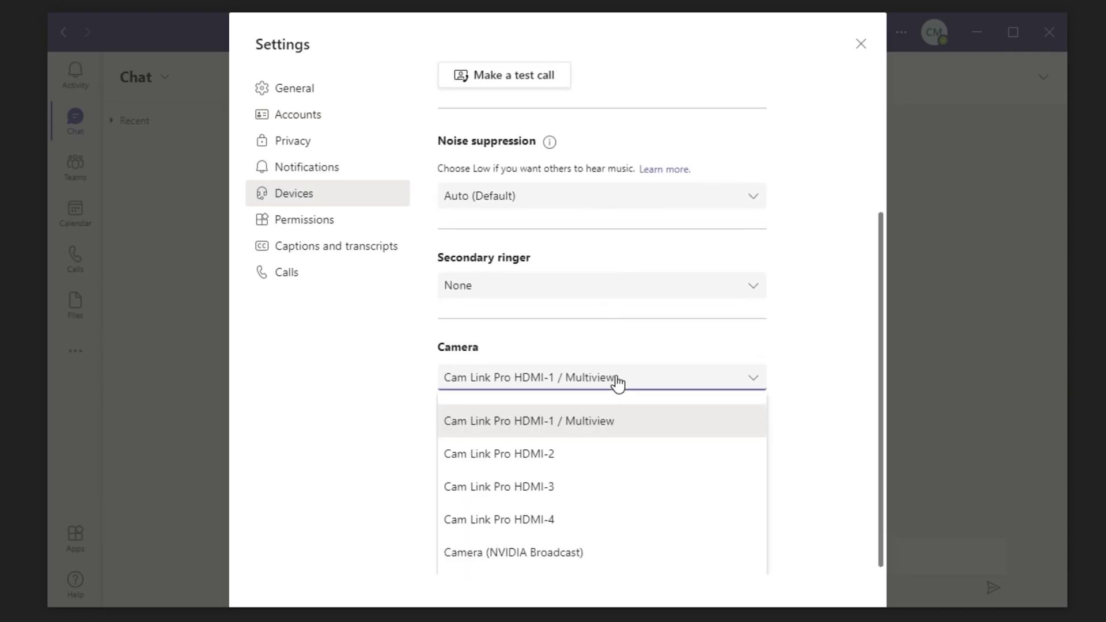
pyautogui.click(590, 423)
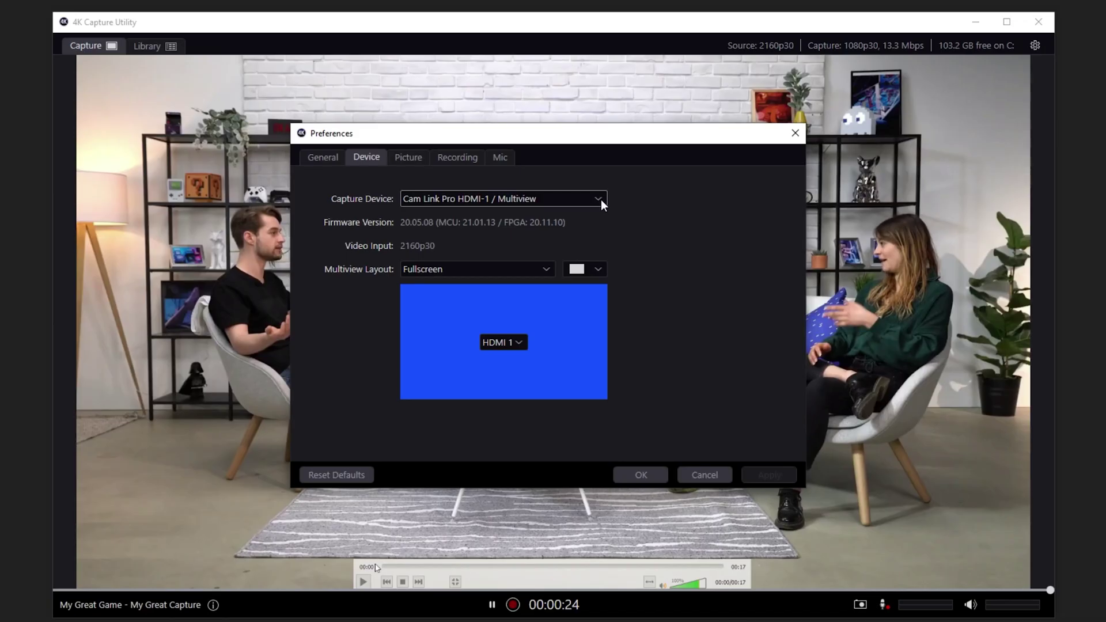
# Choose Cam Link Pro HDMI-1 / Multiview in the Capture Device dropdown
pyautogui.click(600, 200)
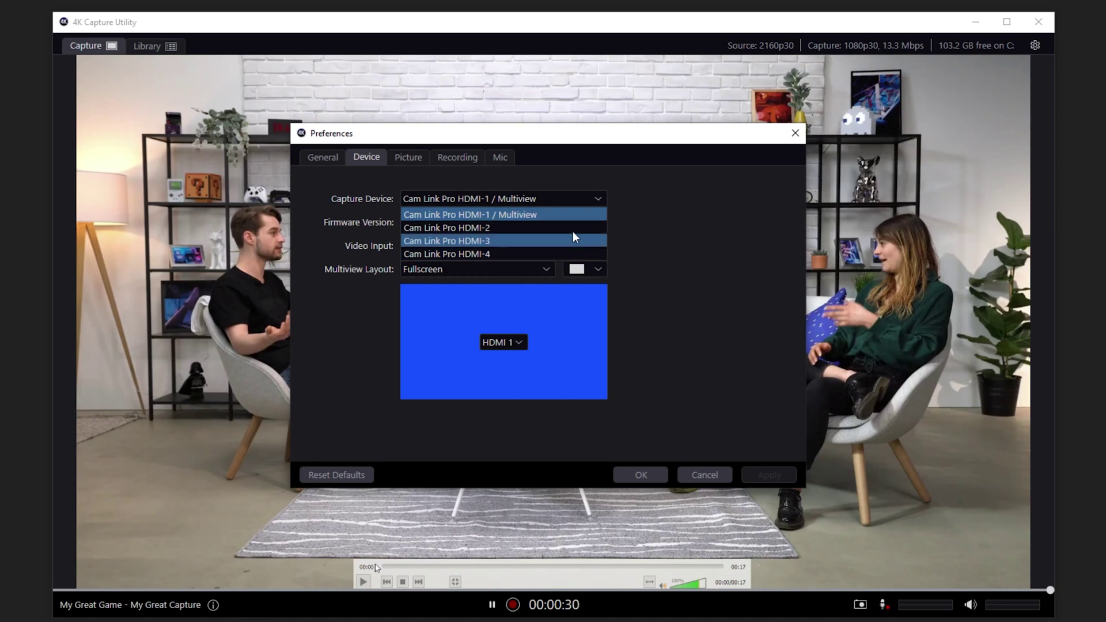
pyautogui.click(569, 216)
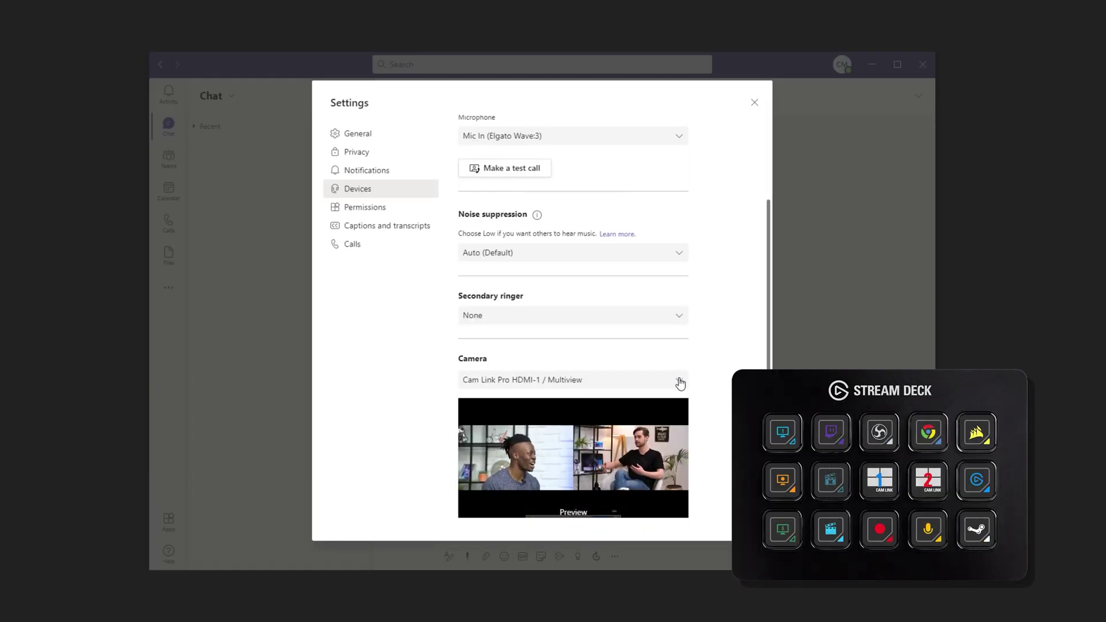
# Expand the Camera dropdown to show the Cam Link Pro HDMI-1 to HDMI-4 inputs
pyautogui.click(680, 383)
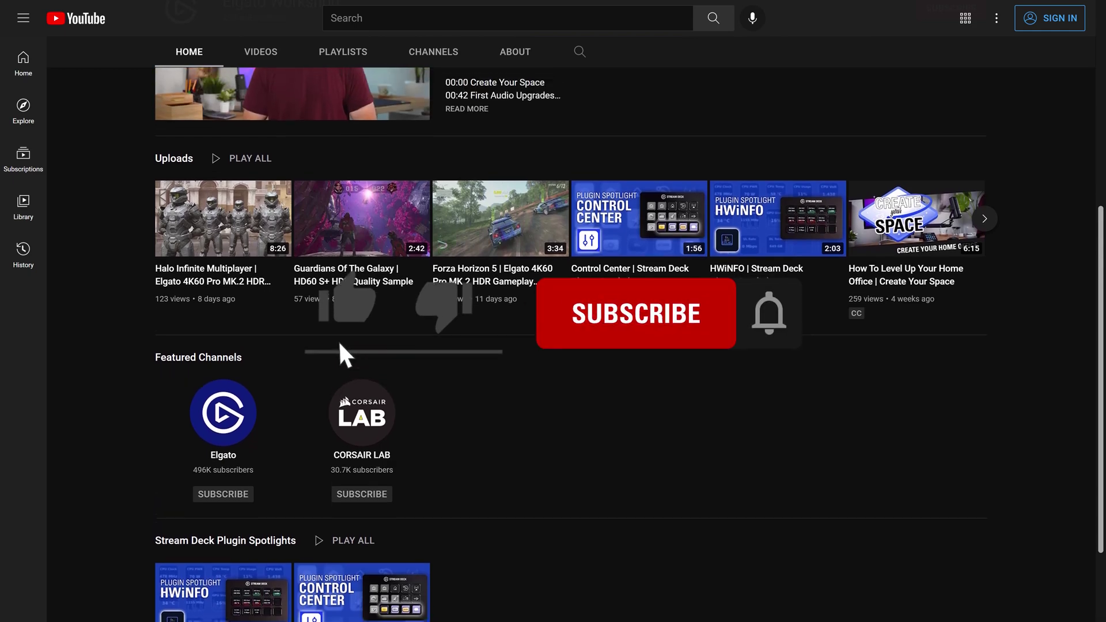
pyautogui.scroll(5, 553, 346)
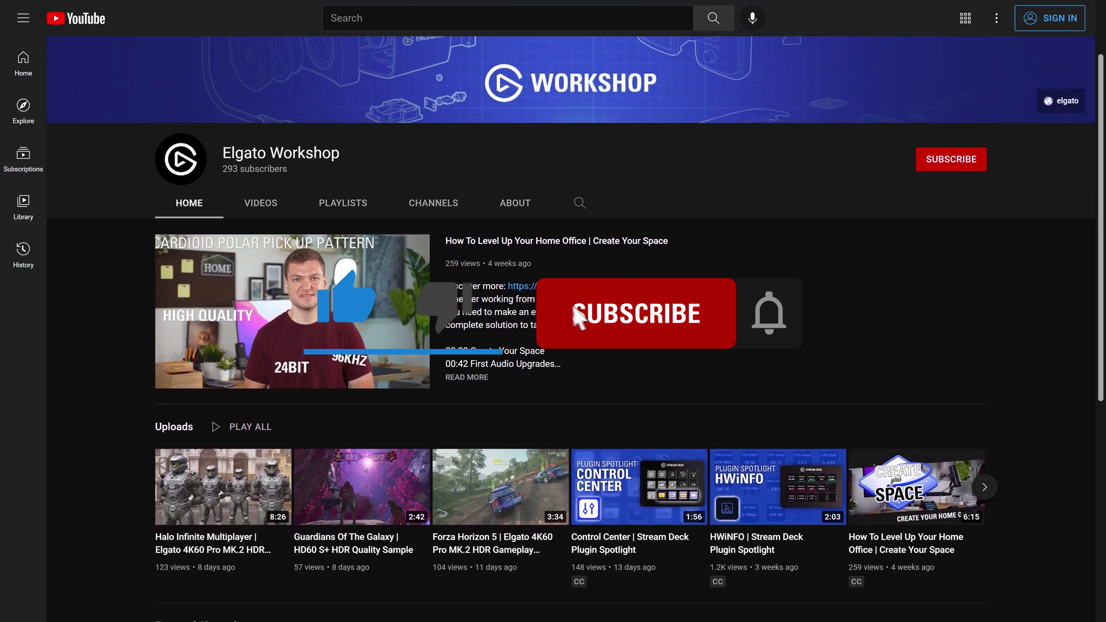